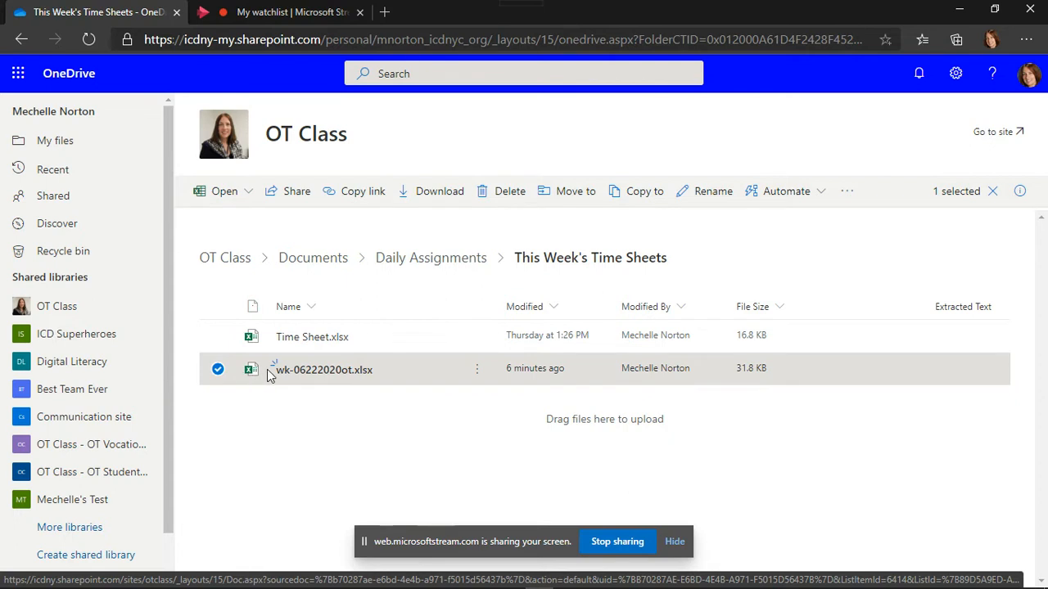
# Open wk-06222020ot.xlsx from OneDrive's This Week's Time Sheets folder in a new tab
pyautogui.click(321, 372)
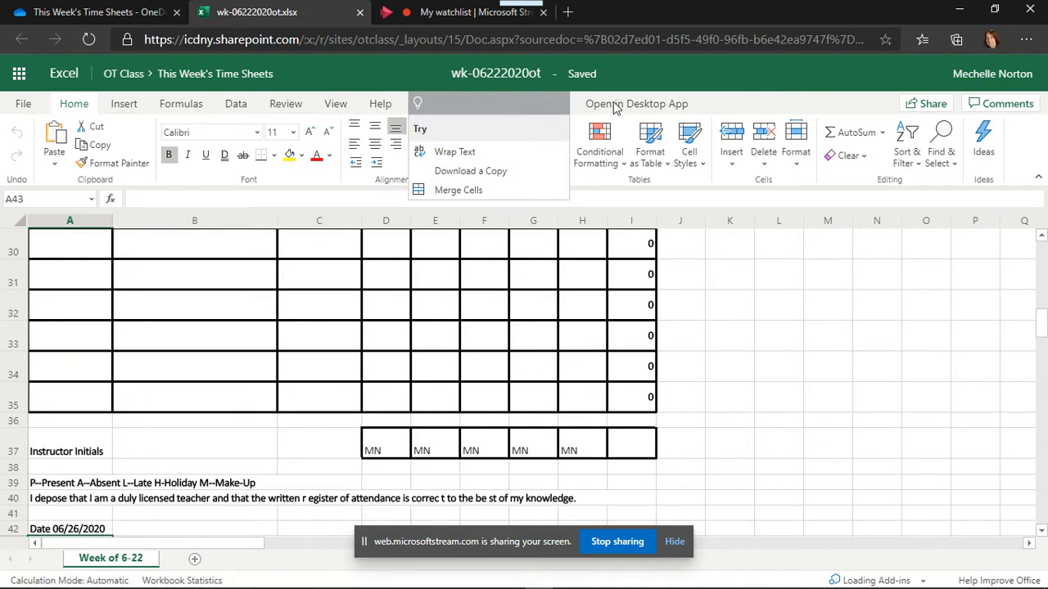
# Hand the wk-06222020ot workbook to desktop Excel, allowing the browser's launch prompt
pyautogui.click(621, 105)
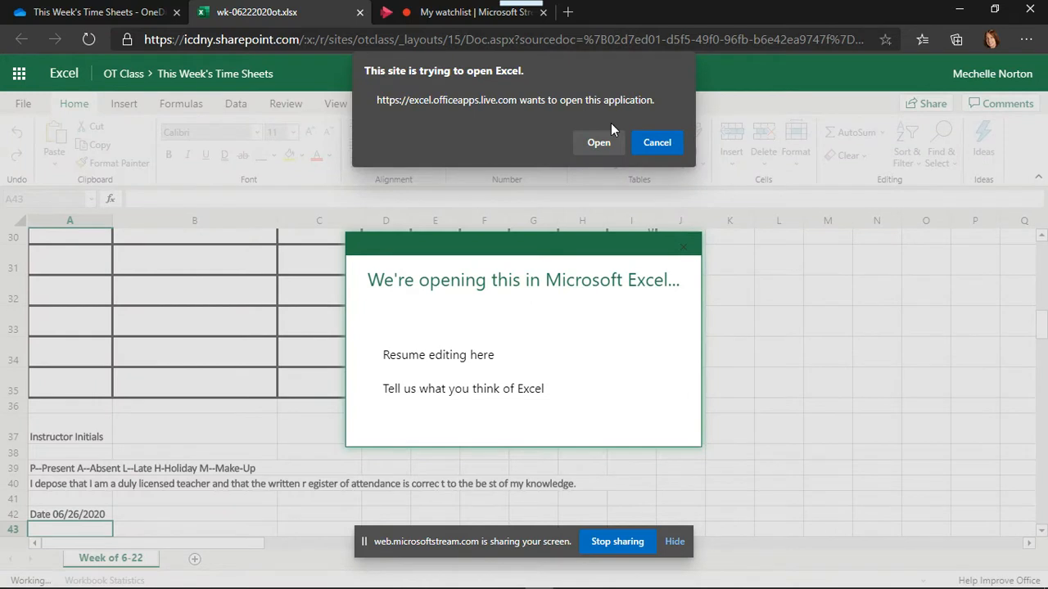
pyautogui.click(593, 145)
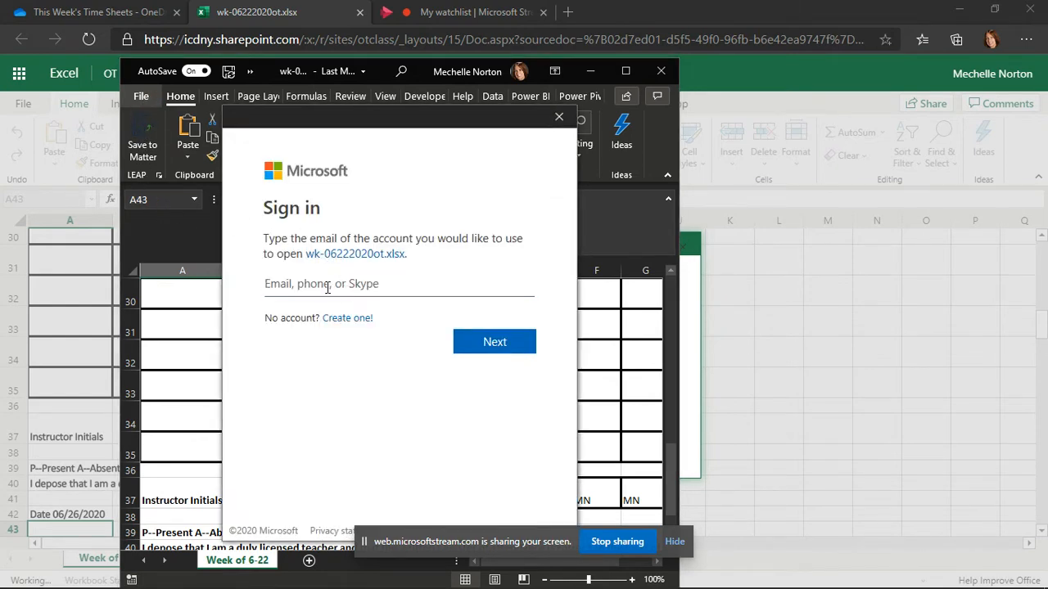
# Sign in to desktop Excel with the work e-mail address as a work or school account
pyautogui.click(328, 287)
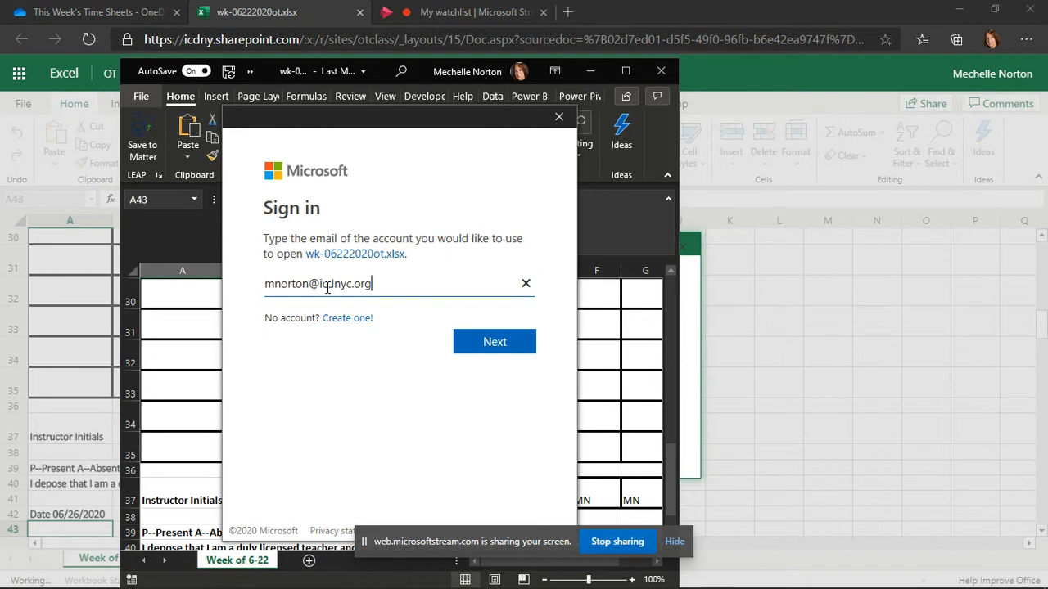
pyautogui.click(498, 341)
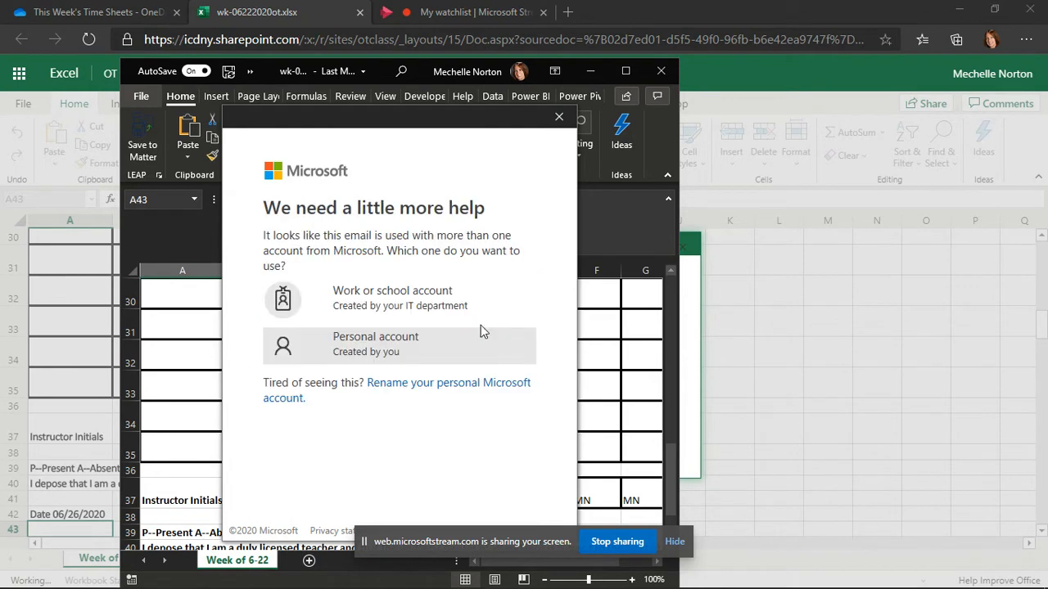
pyautogui.click(404, 301)
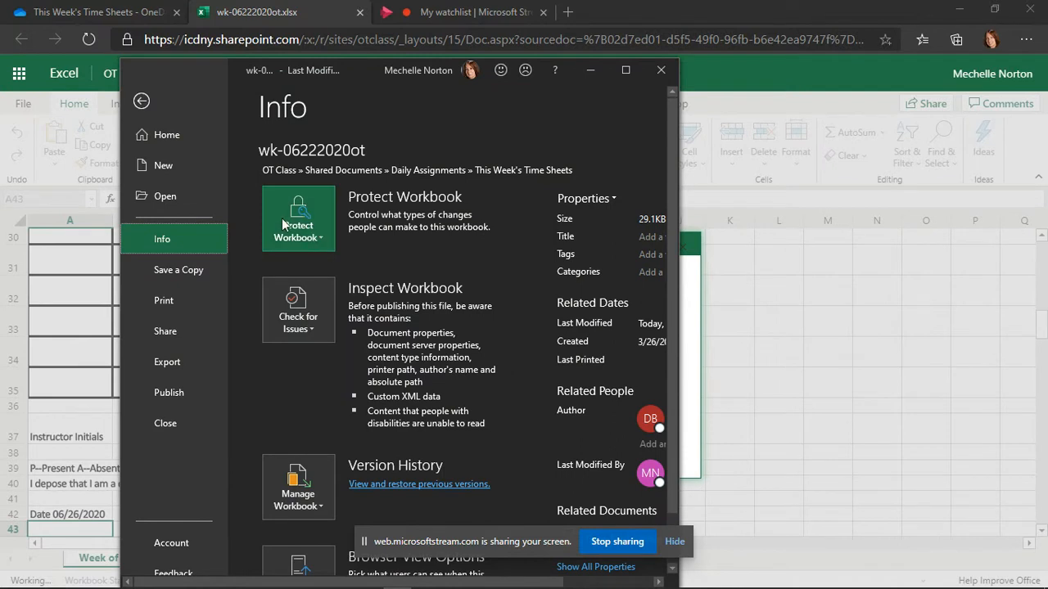
# Save a copy of wk-06222020ot to This Week's Time Sheets with the owner's name appended, replacing the existing file
pyautogui.click(170, 274)
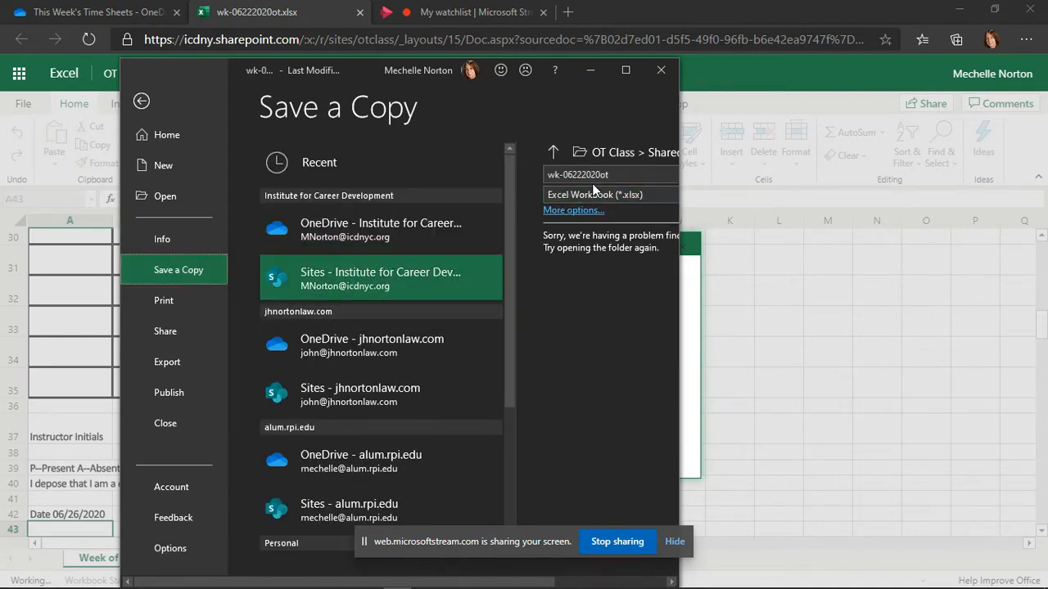
pyautogui.click(627, 74)
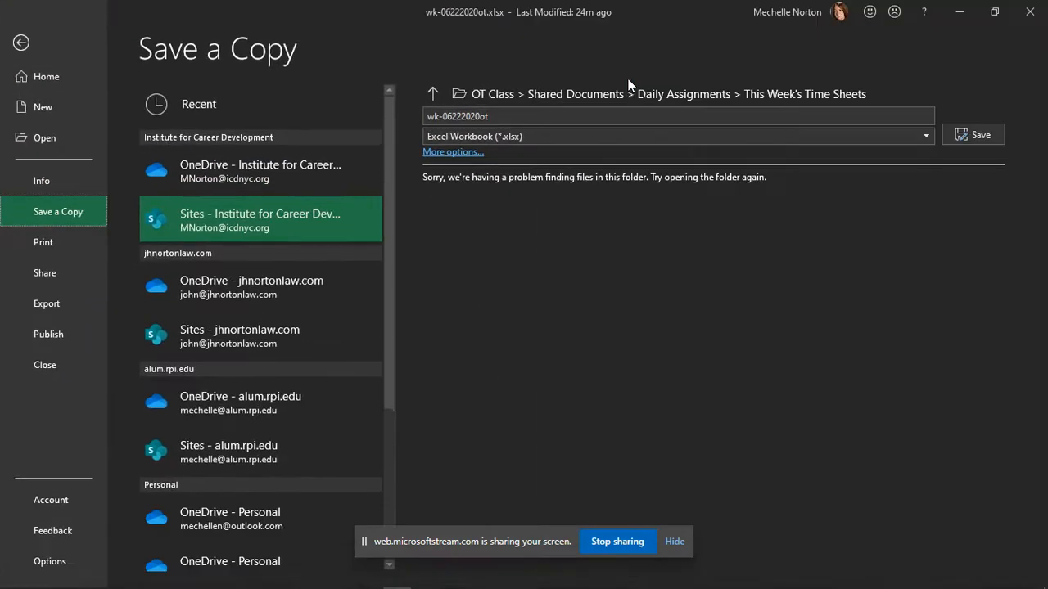
pyautogui.click(550, 115)
pyautogui.click(541, 118)
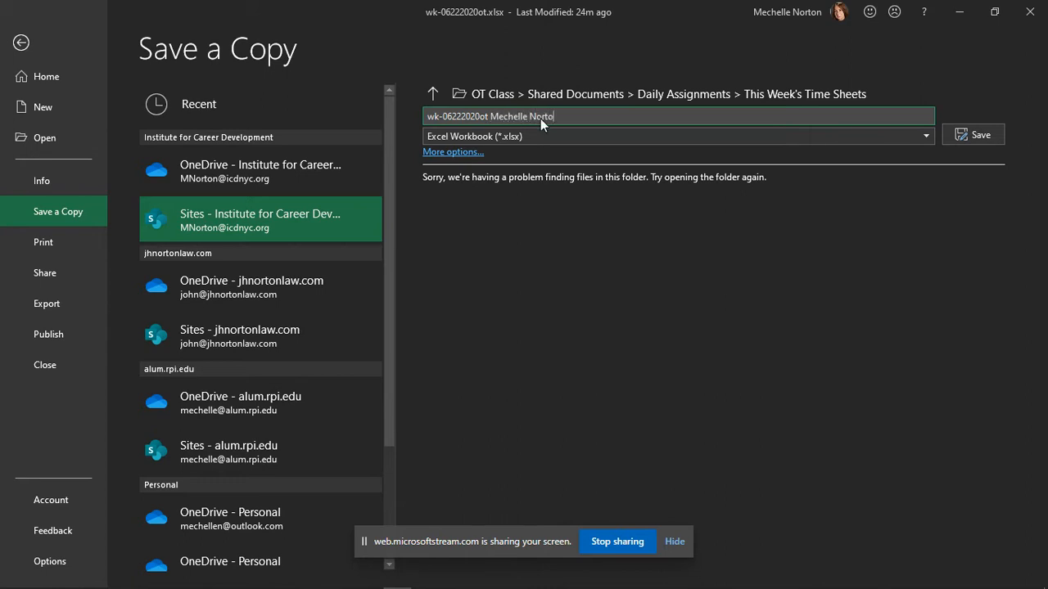
pyautogui.click(966, 134)
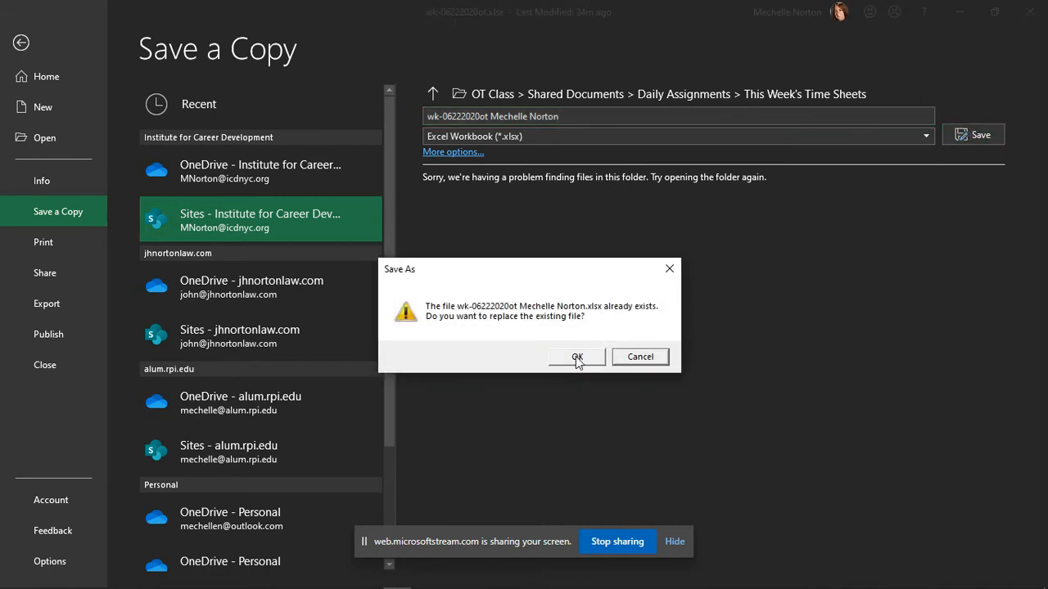
pyautogui.click(576, 358)
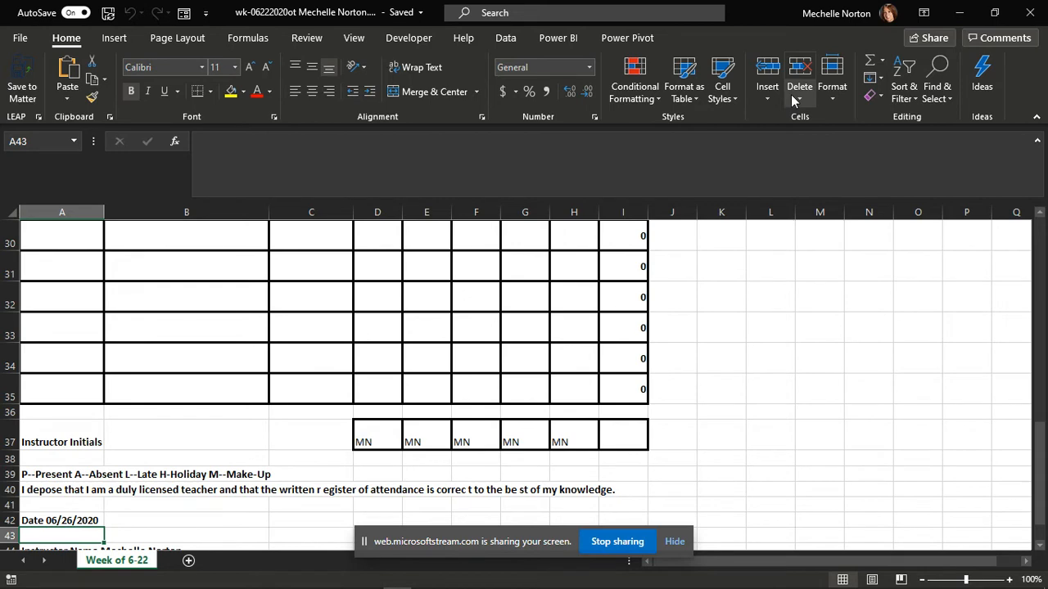
# Restore down desktop Excel, resume editing in the browser, and un-maximize the browser window
pyautogui.click(995, 13)
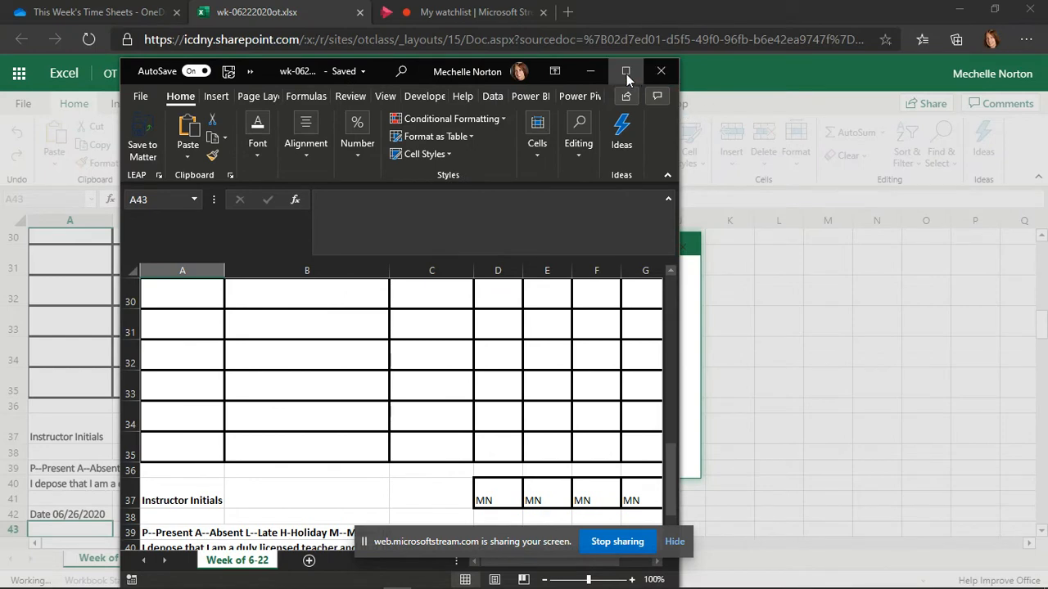
pyautogui.click(743, 82)
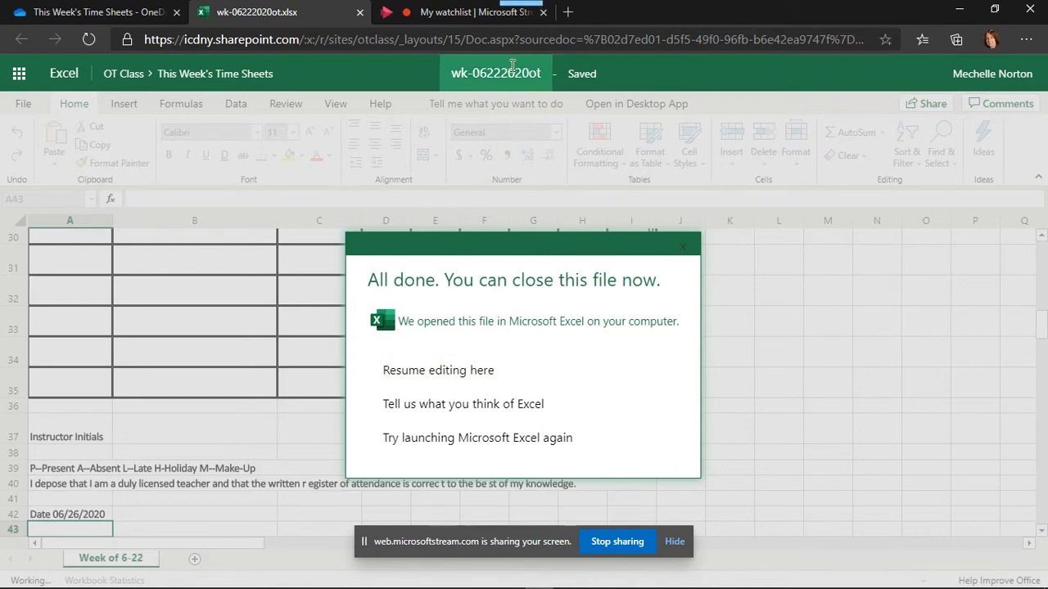
pyautogui.click(484, 370)
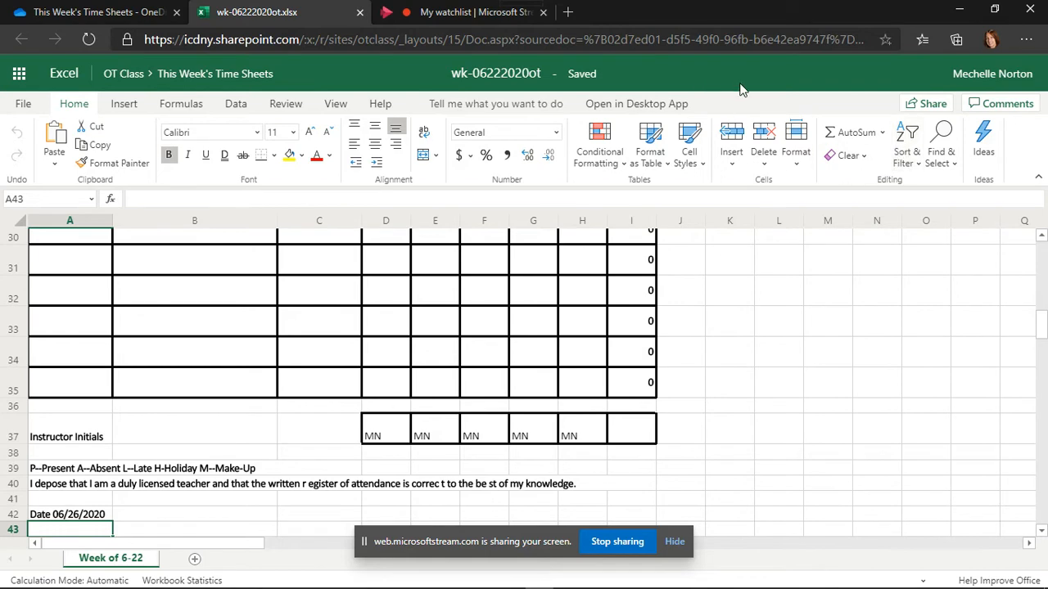
pyautogui.click(995, 10)
pyautogui.moveTo(739, 153); pyautogui.dragTo(931, 159)
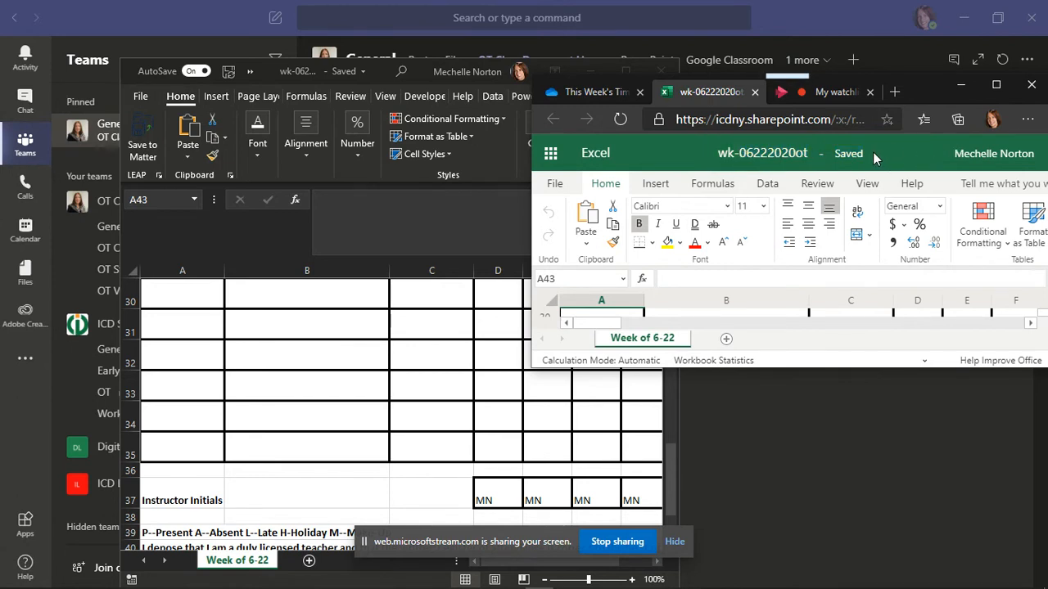
# Minimize Edge without leaving the recording page, bringing the Teams time sheet files list forward
pyautogui.click(894, 164)
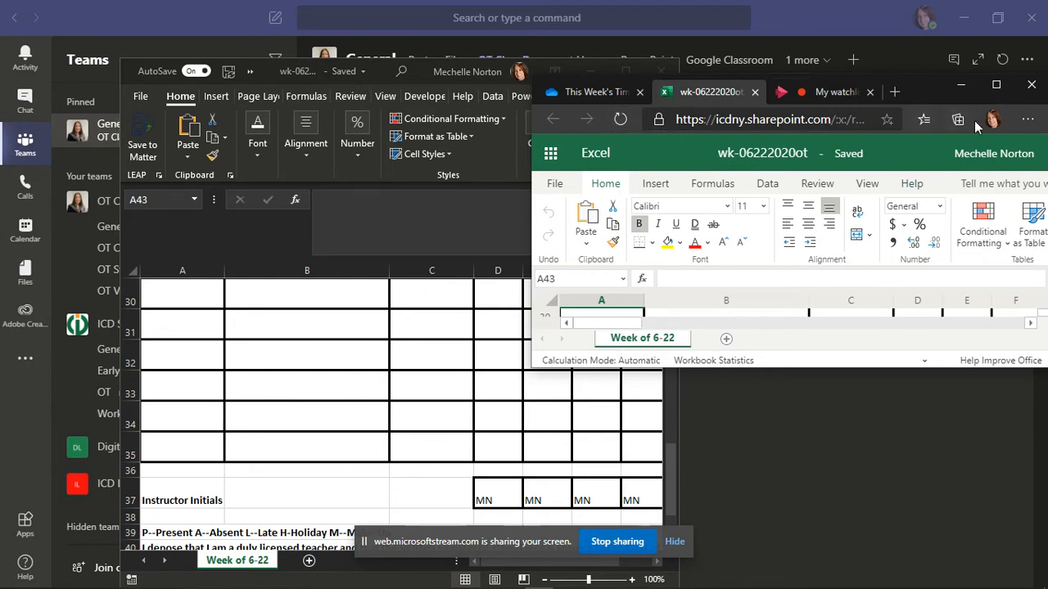
pyautogui.click(1032, 85)
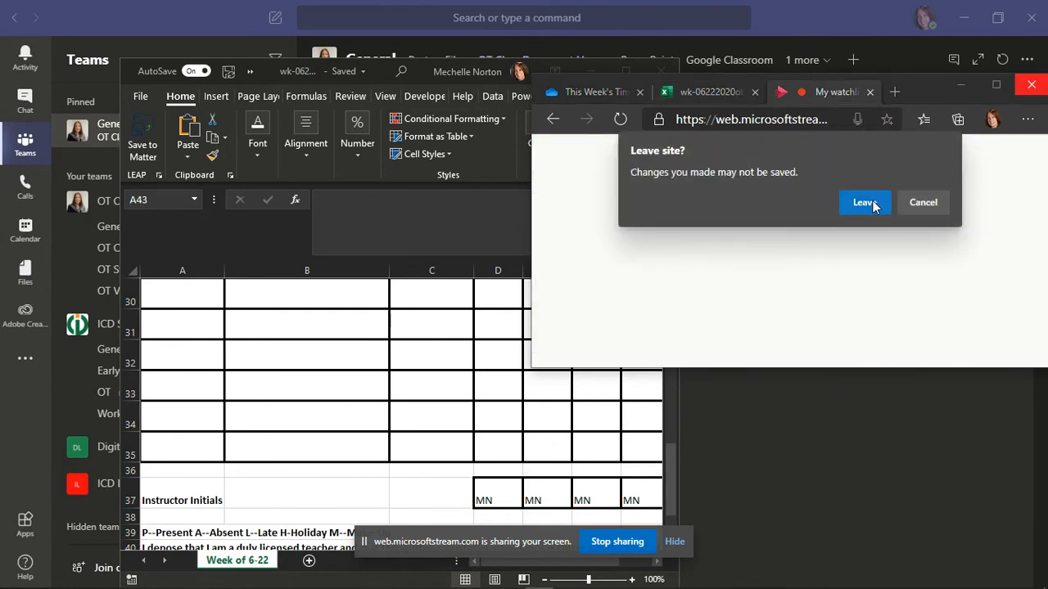
pyautogui.click(926, 202)
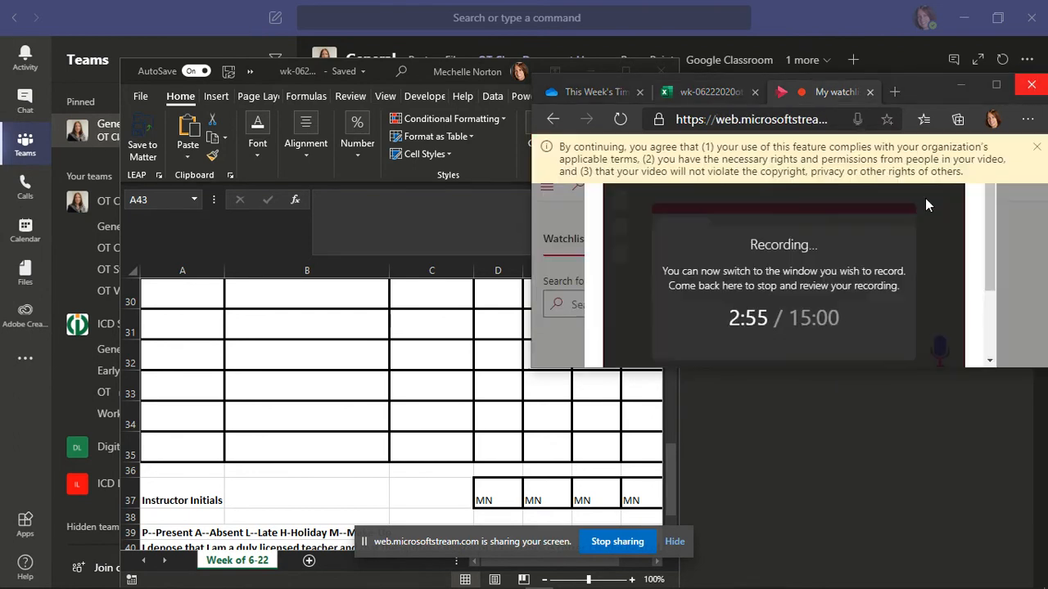
pyautogui.click(962, 85)
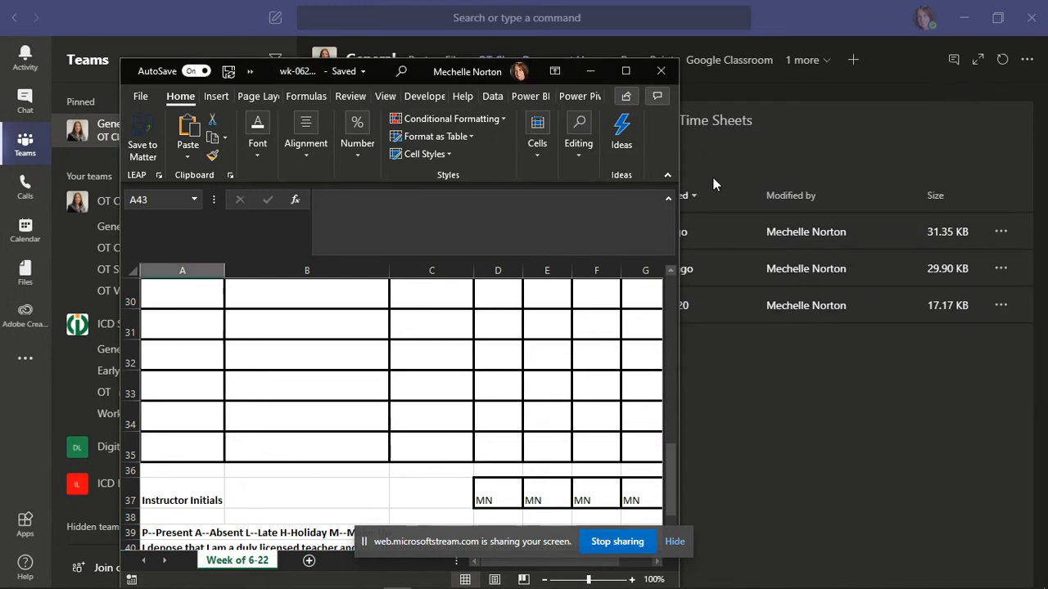
pyautogui.click(874, 166)
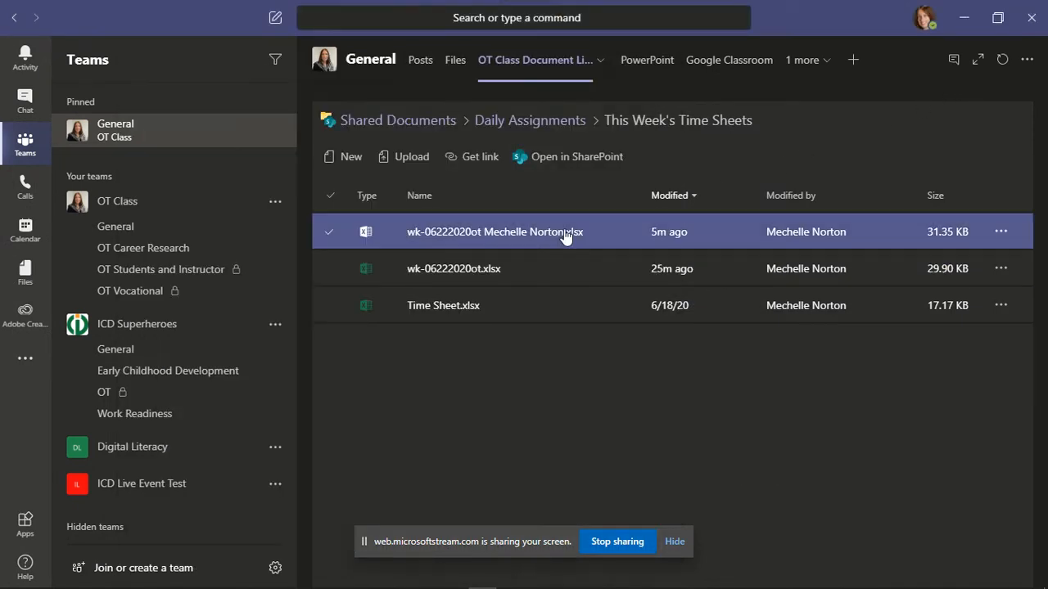
# Open Time Sheet.xlsx from the Teams folder in desktop Excel
pyautogui.click(438, 308)
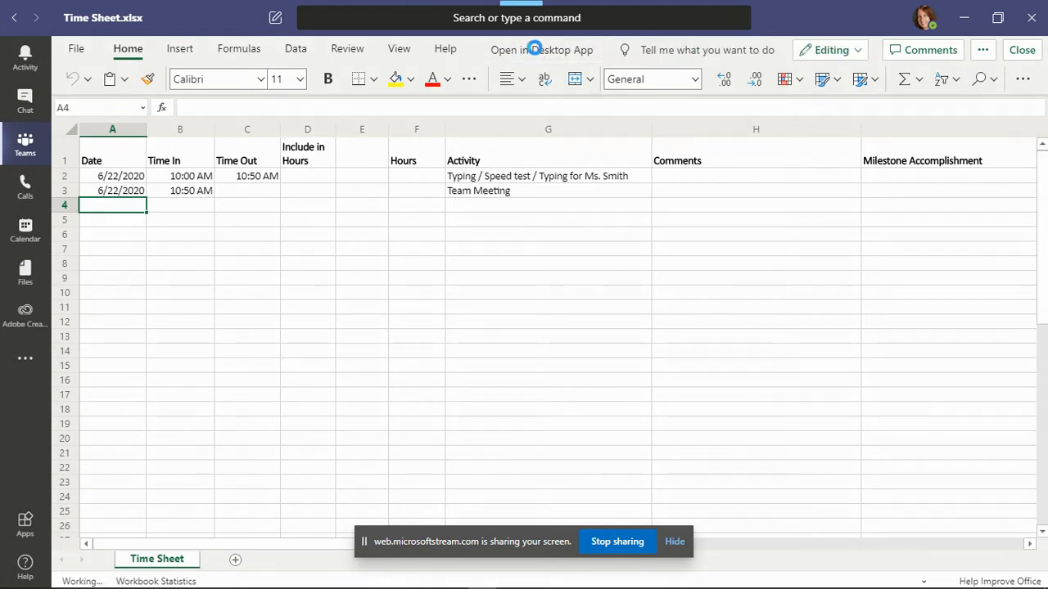
pyautogui.click(534, 50)
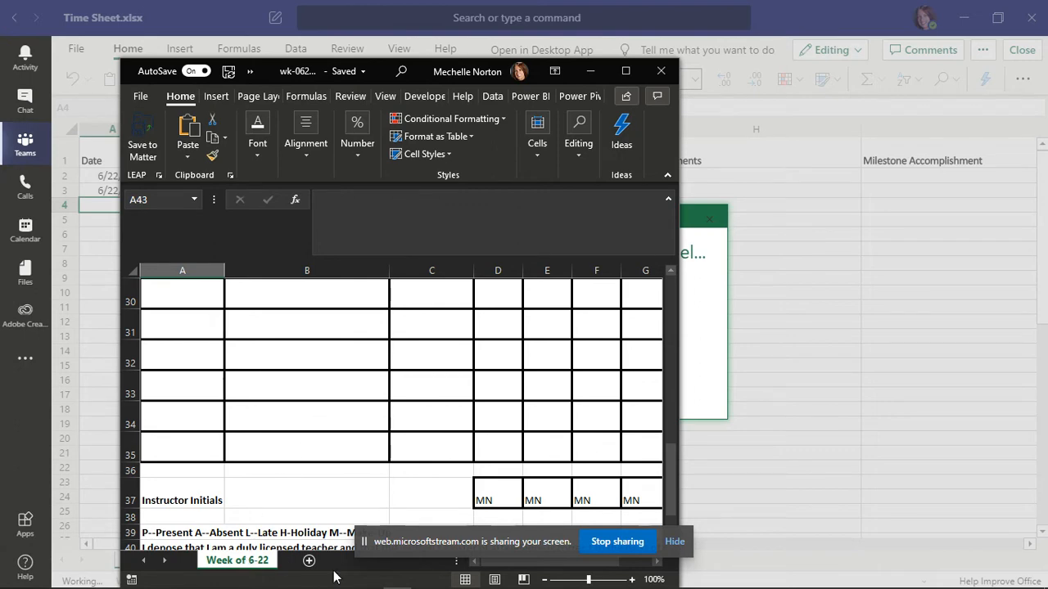
pyautogui.click(398, 579)
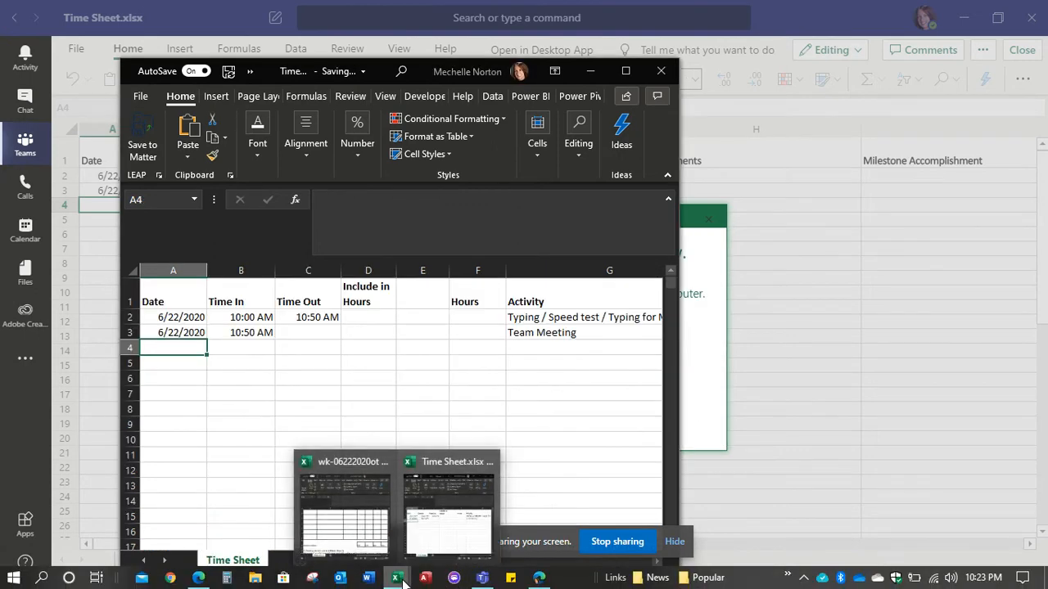
# Copy the Time Sheet sheet into the renamed wk-06222020ot workbook, placed at the end after Week of 6-22
pyautogui.moveTo(344, 528)
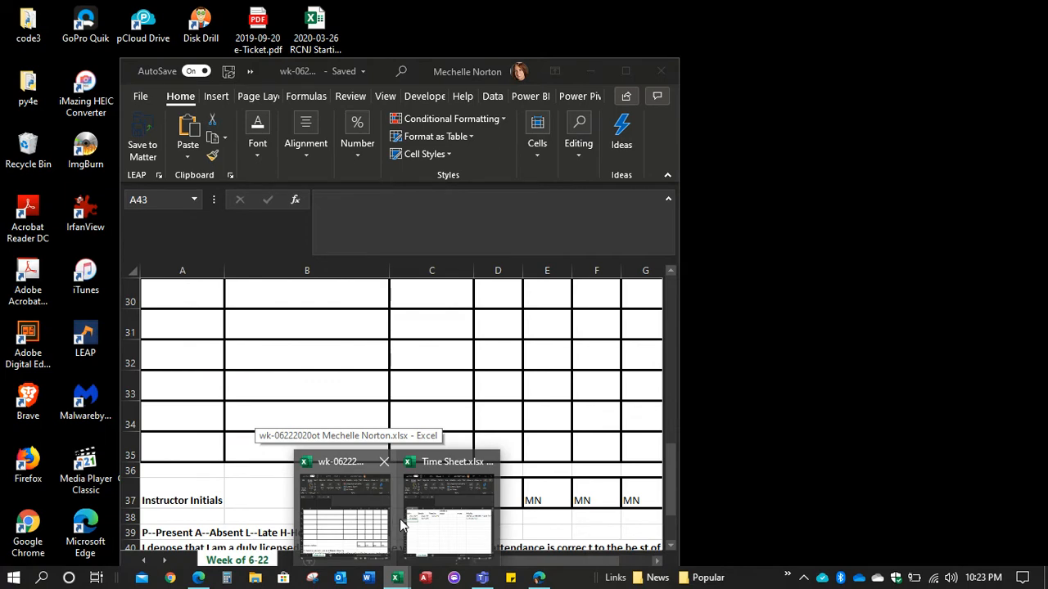
pyautogui.moveTo(413, 531)
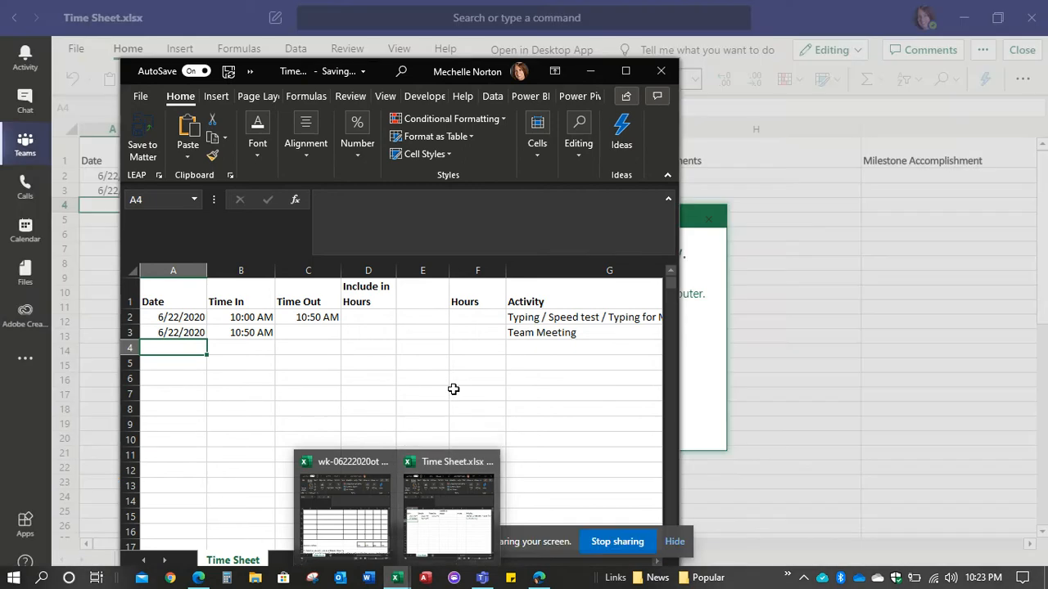
pyautogui.click(451, 388)
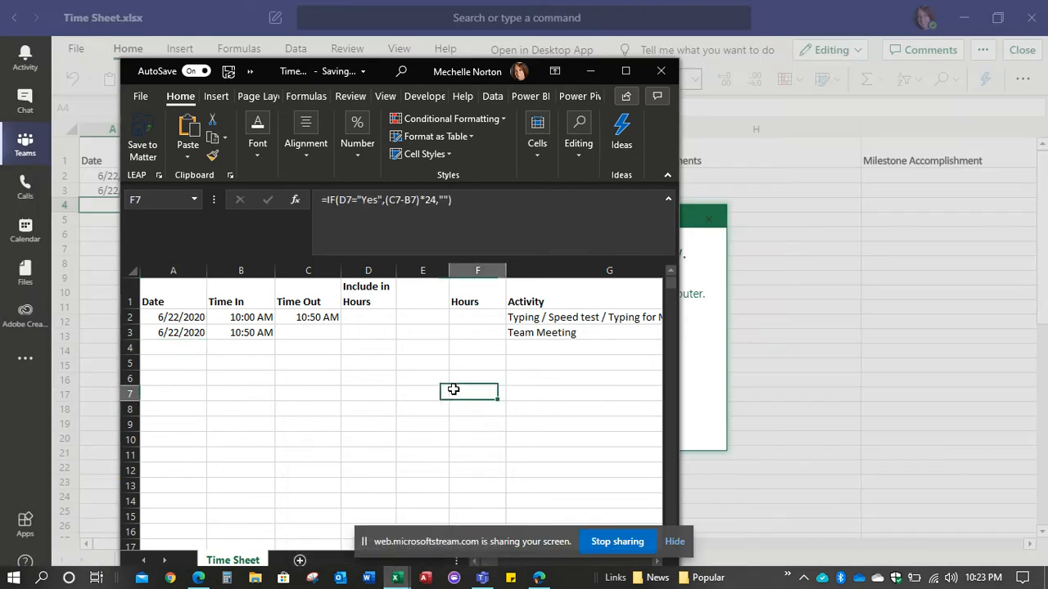
pyautogui.rightClick(231, 564)
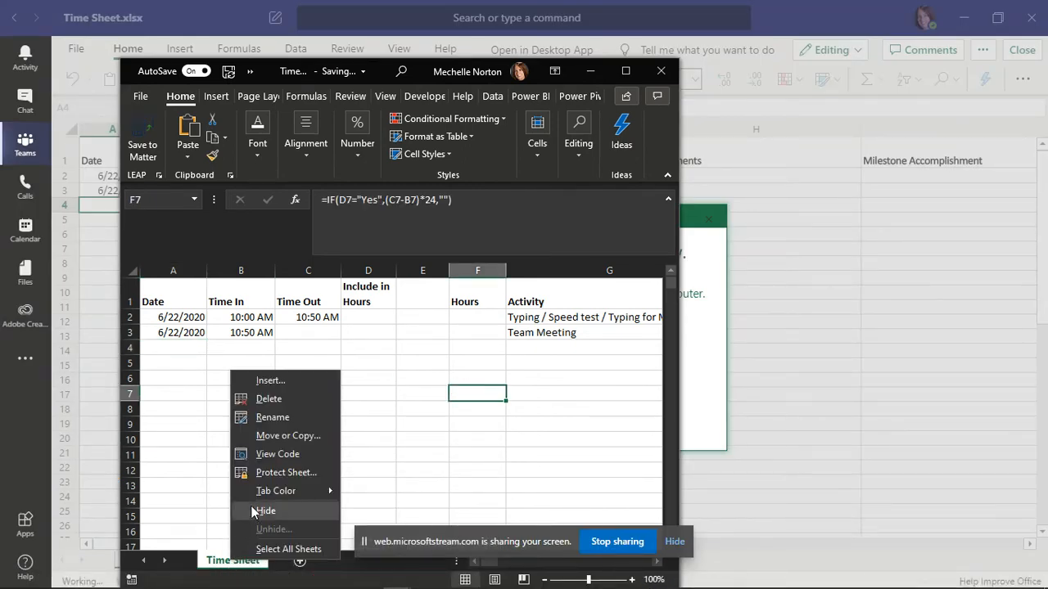
pyautogui.click(279, 437)
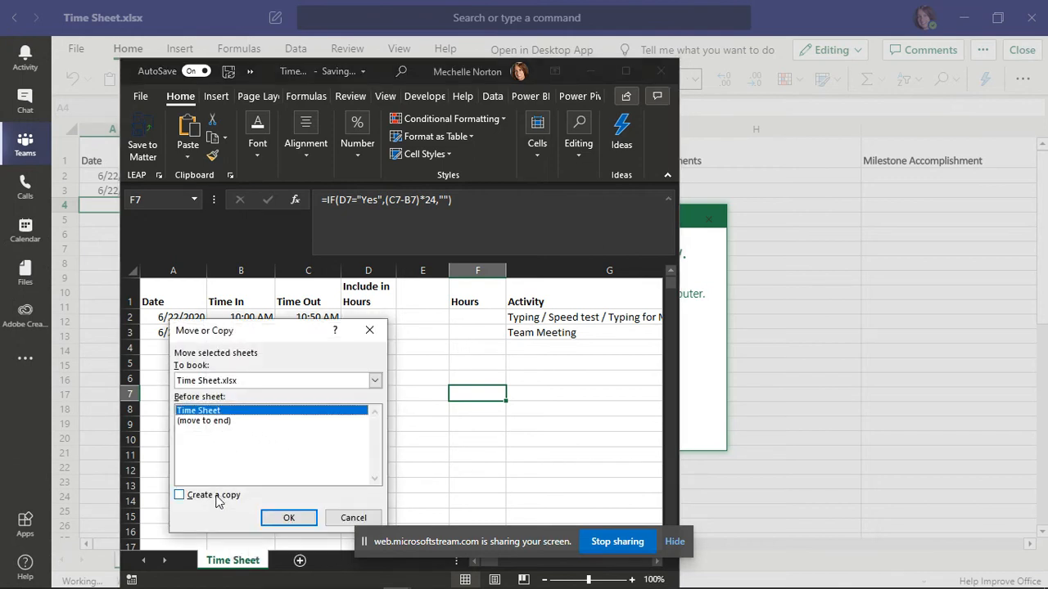
pyautogui.click(180, 496)
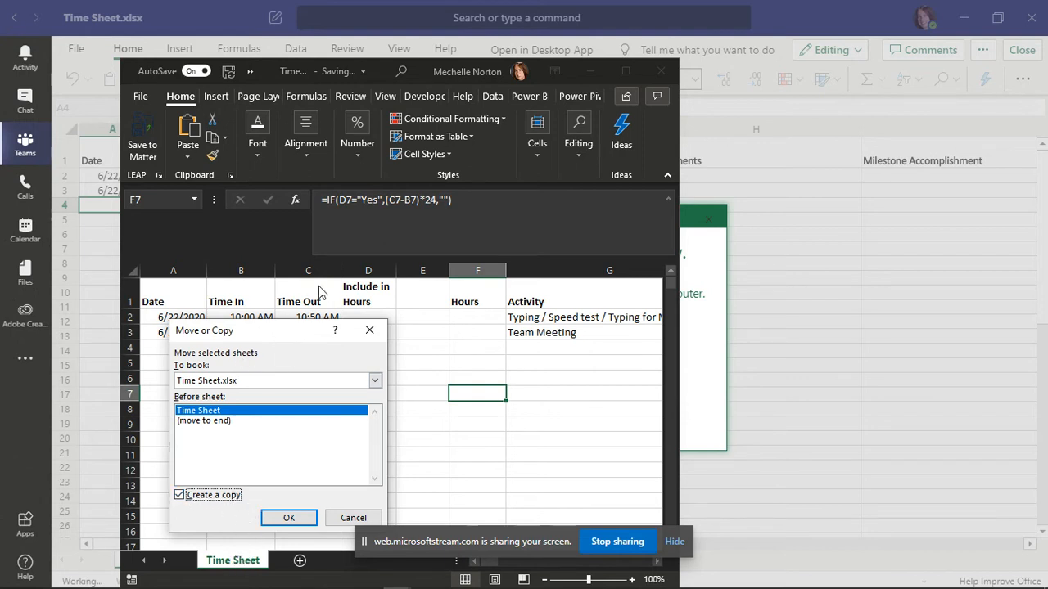
pyautogui.click(374, 383)
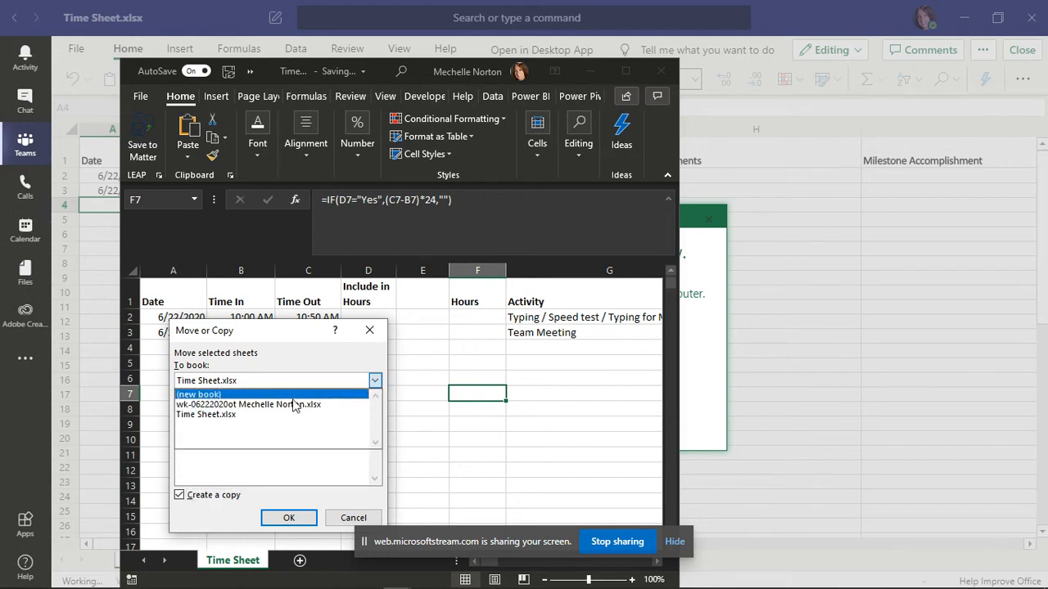
pyautogui.click(260, 404)
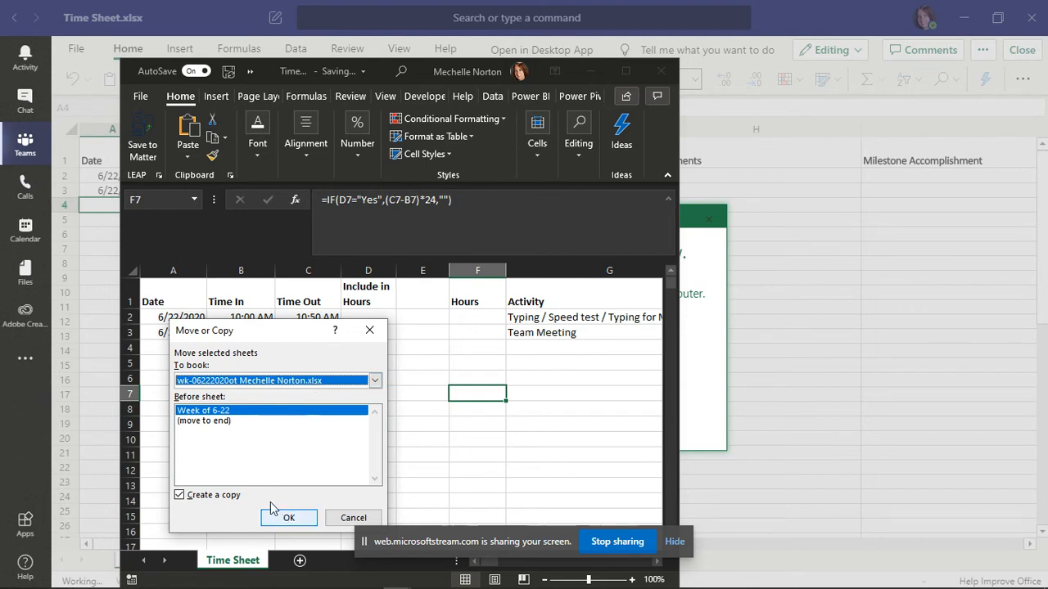
pyautogui.click(213, 424)
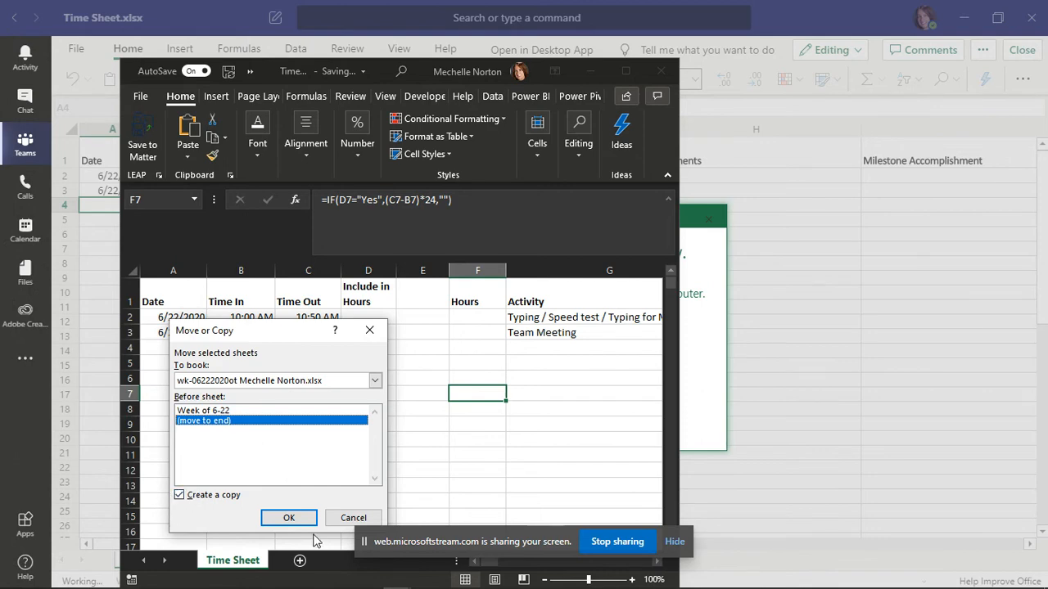
pyautogui.click(289, 518)
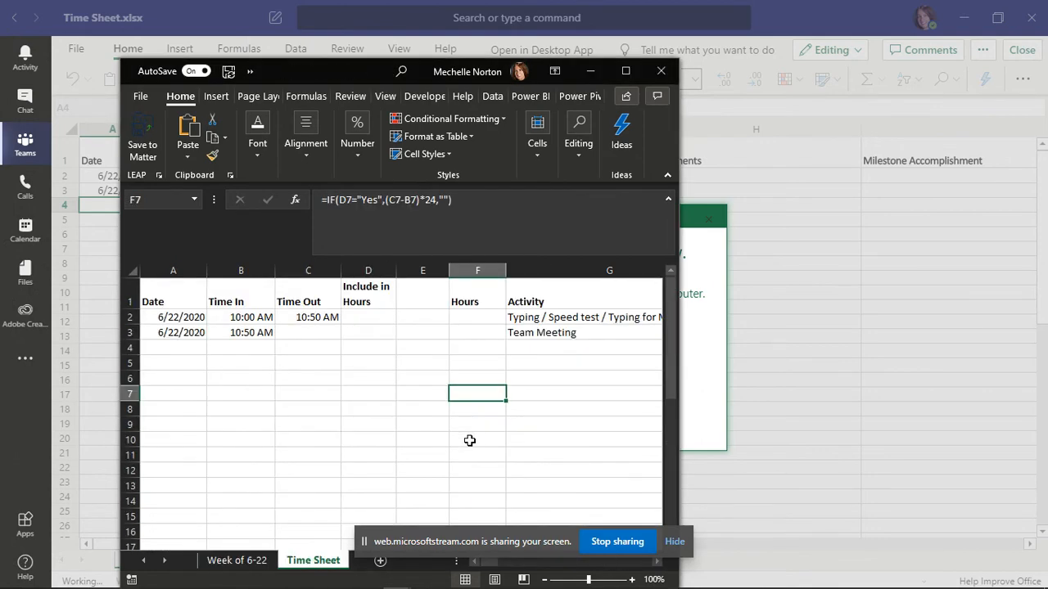
# Check the Week of 6-22 and copied Time Sheet tabs, then close both Excel workbooks
pyautogui.click(233, 561)
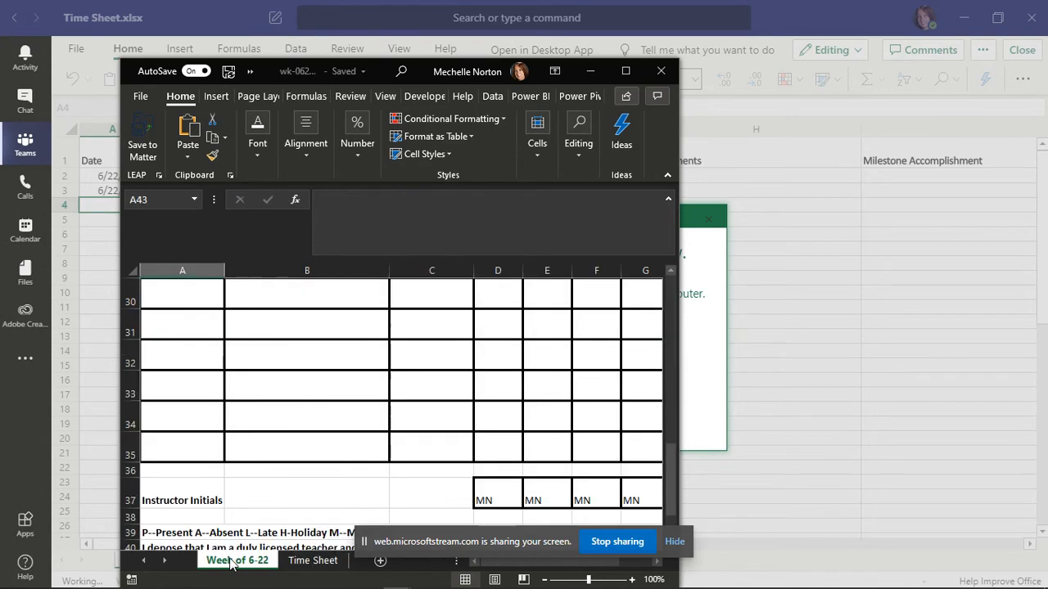
pyautogui.click(315, 561)
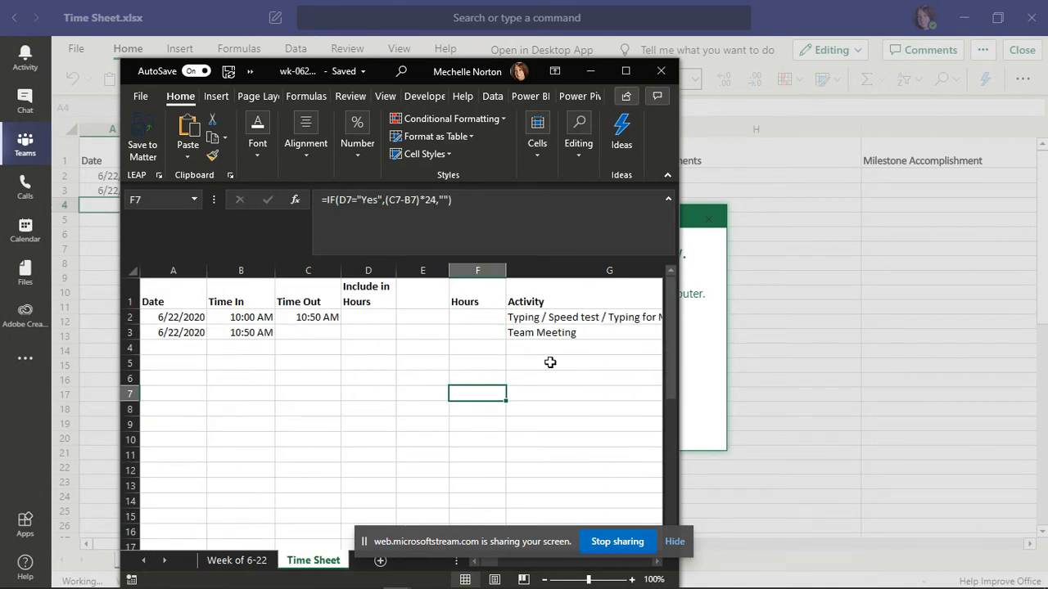
pyautogui.click(660, 76)
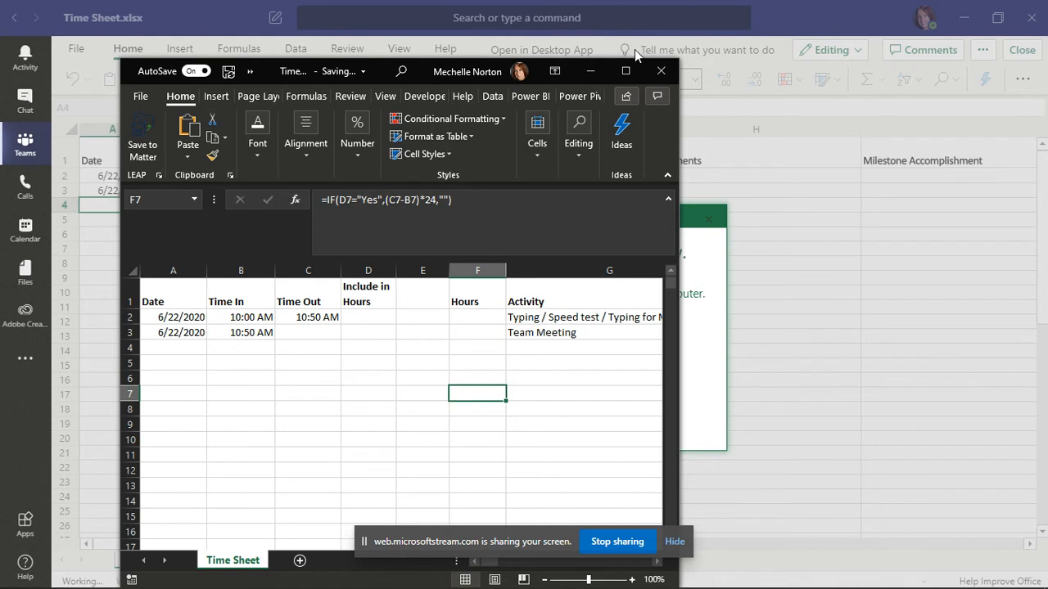
pyautogui.click(658, 72)
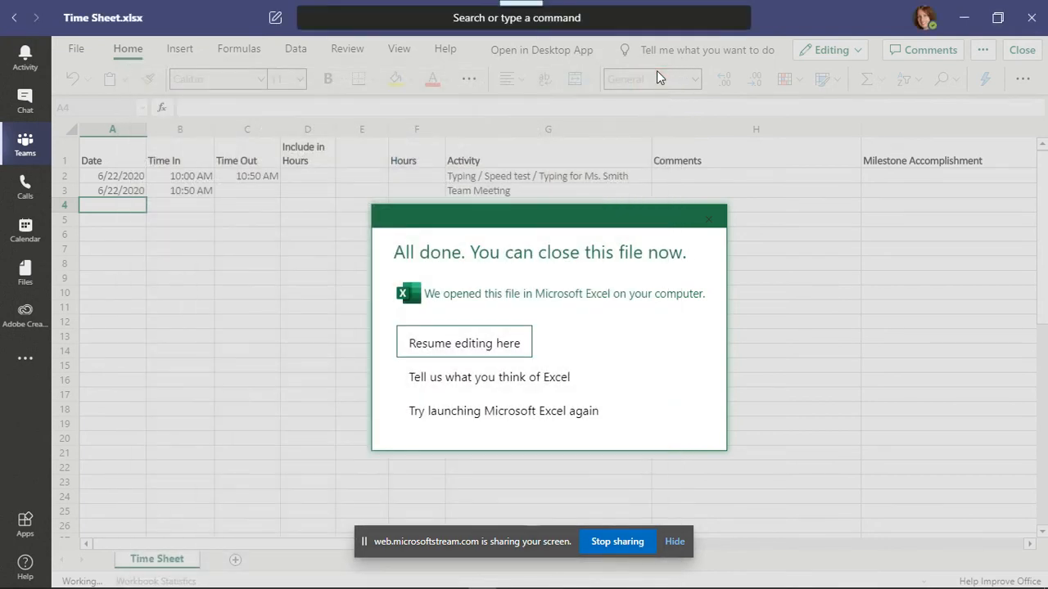
# Resume editing in Teams, close Time Sheet, and open the original wk-06222020ot.xlsx
pyautogui.click(499, 343)
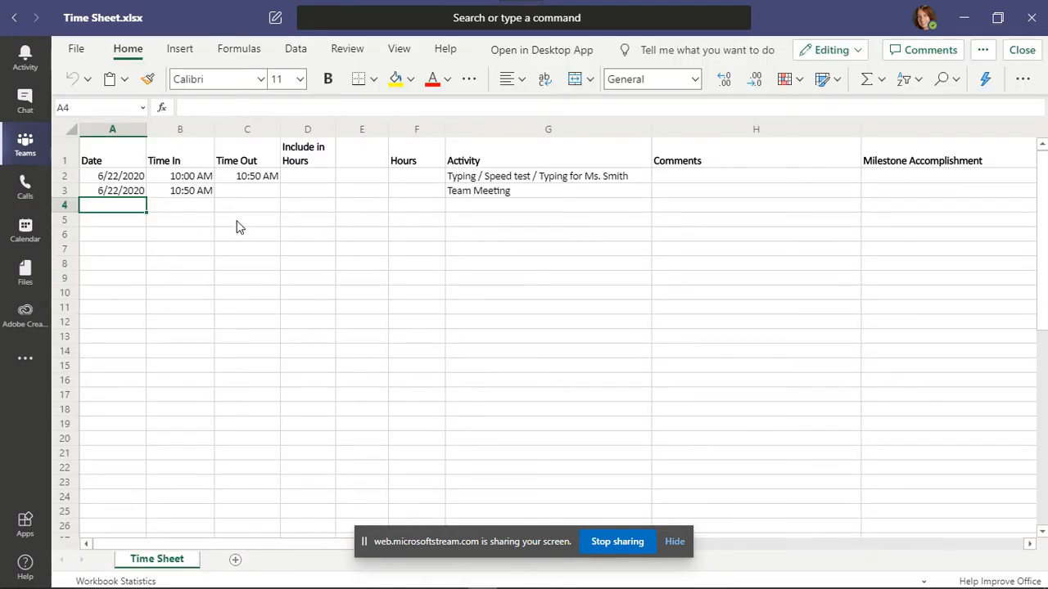
pyautogui.click(1022, 50)
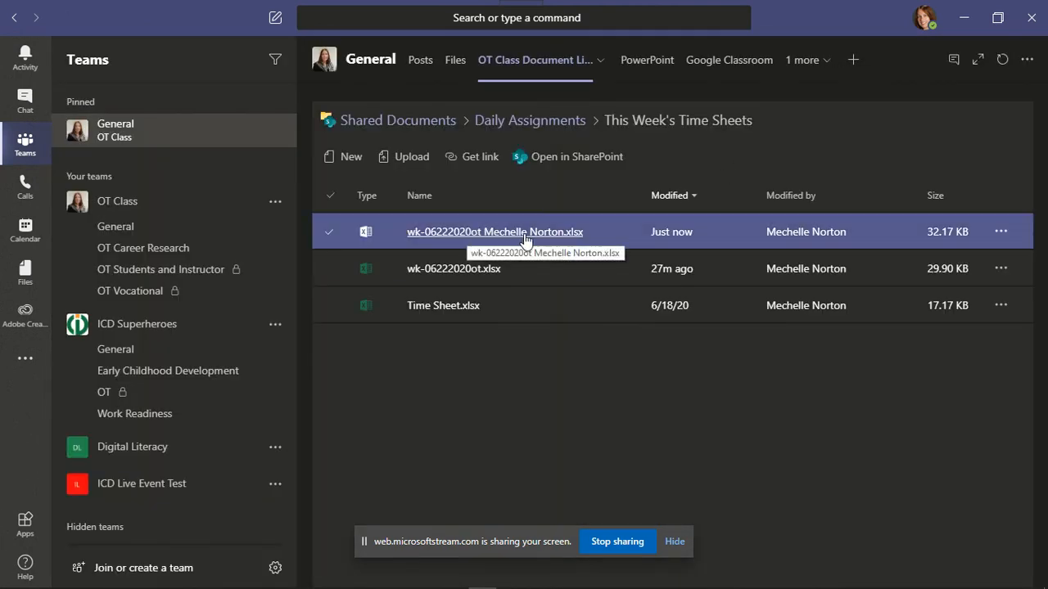
pyautogui.click(446, 273)
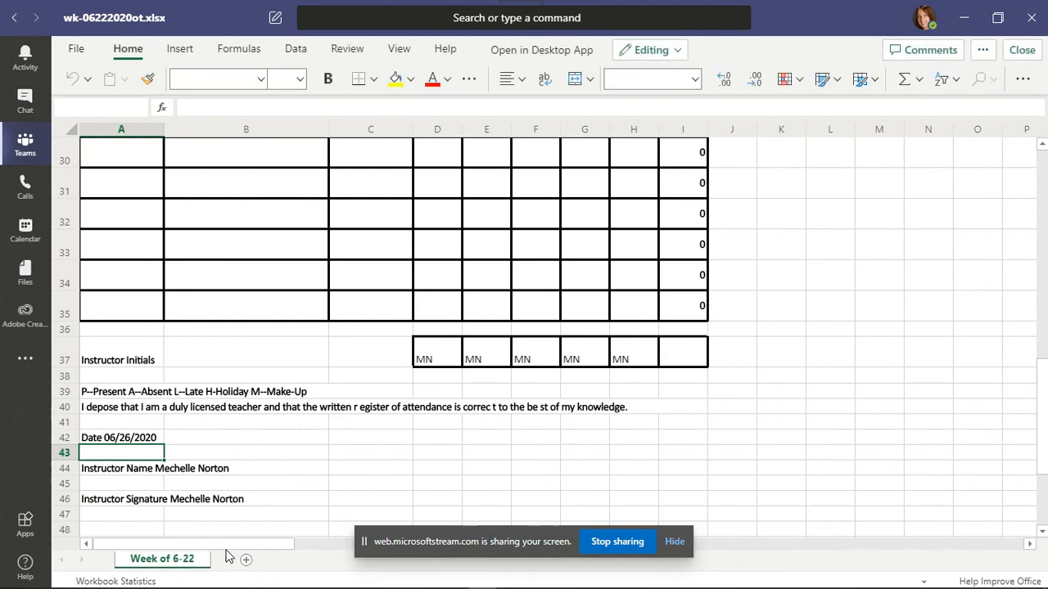
# Close wk-06222020ot.xlsx, check the renamed copy's Time Sheet and Week of 6-22 tabs, then close it
pyautogui.click(1023, 50)
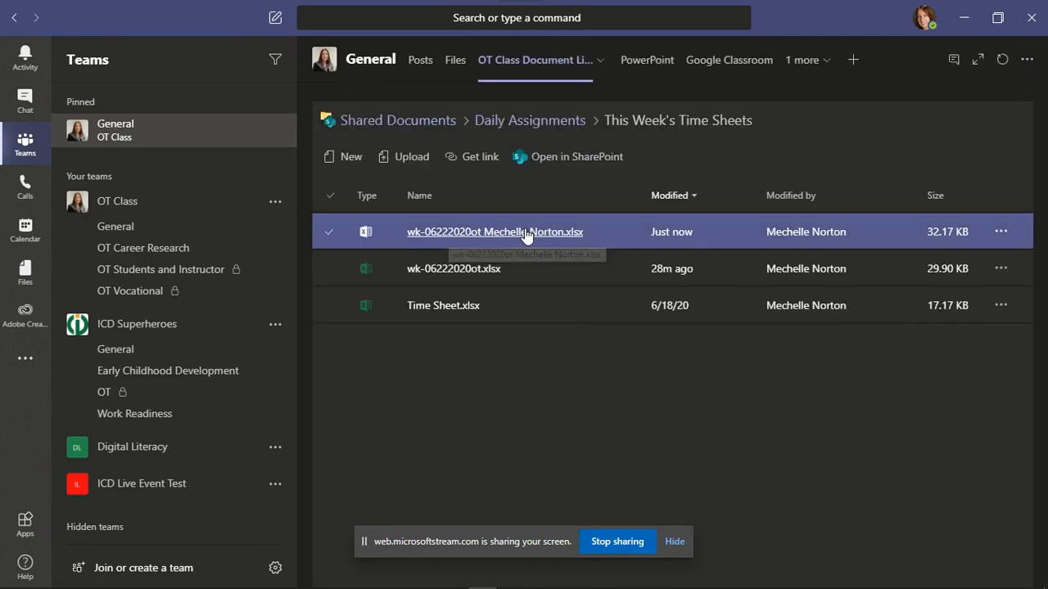
pyautogui.click(525, 233)
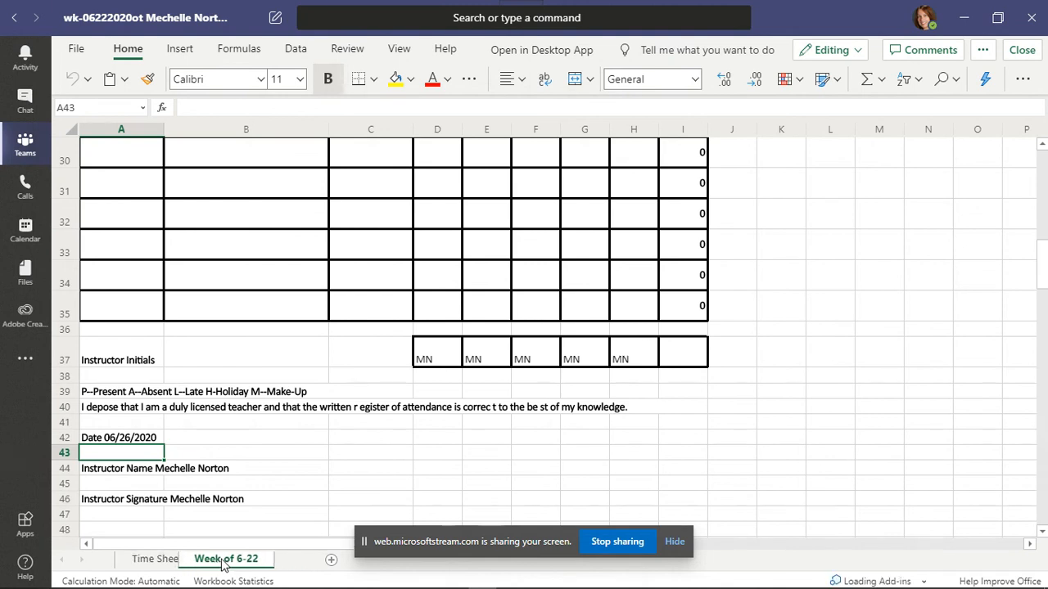
pyautogui.click(255, 563)
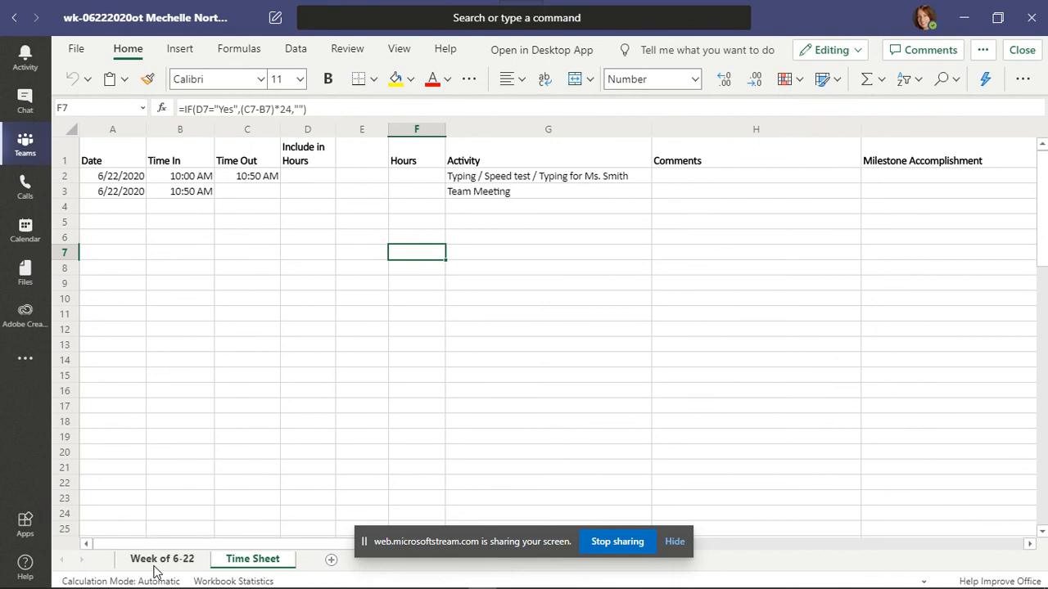
pyautogui.click(160, 560)
pyautogui.click(248, 563)
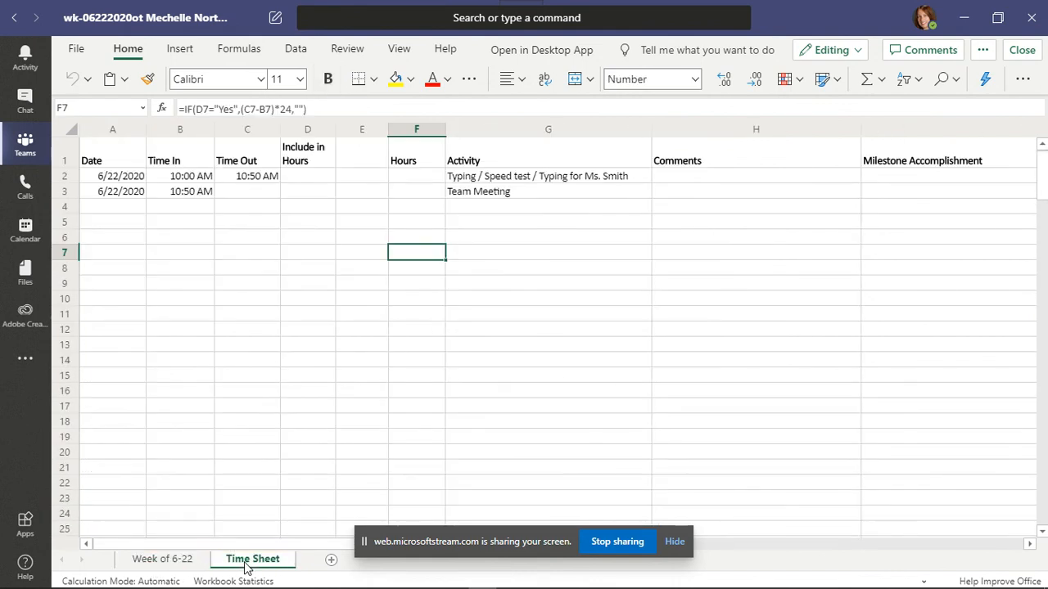
pyautogui.click(1023, 50)
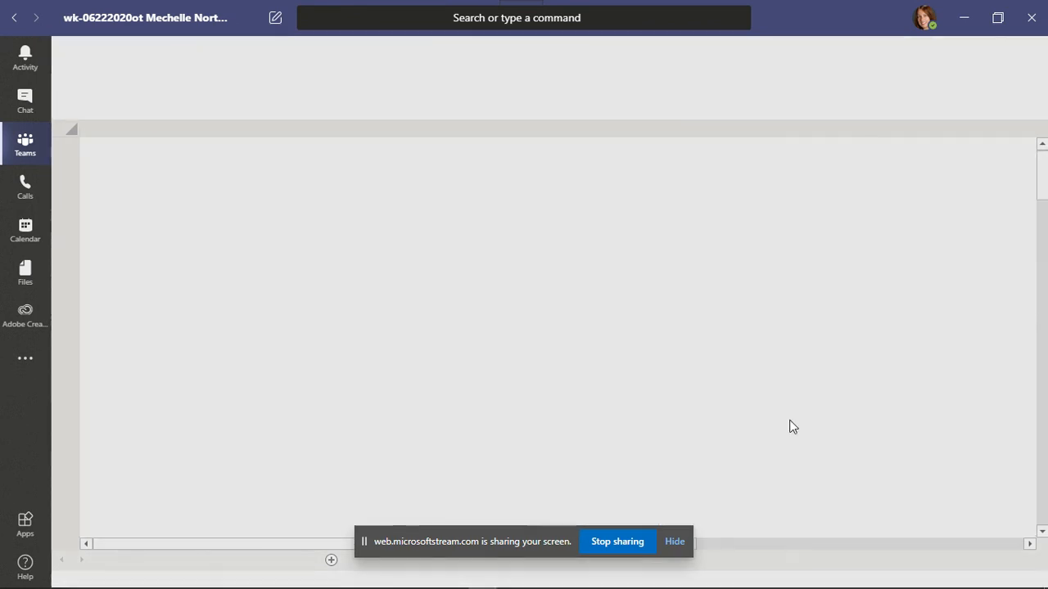